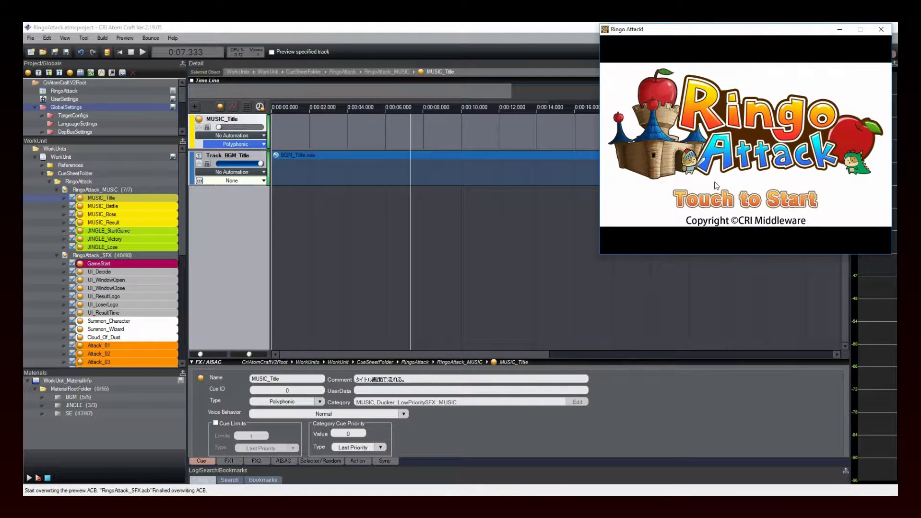
Bring Atom Craft forward and show MUSIC_Title's FX1 bus send and panning settings.
click(228, 458)
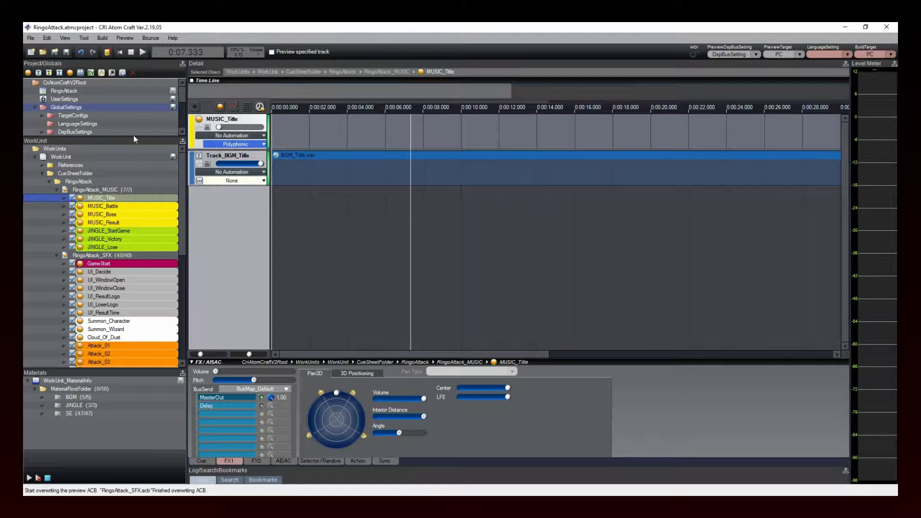
Change the GlobalSettings ACF Size Limit value from 65536 to 67584.
click(71, 107)
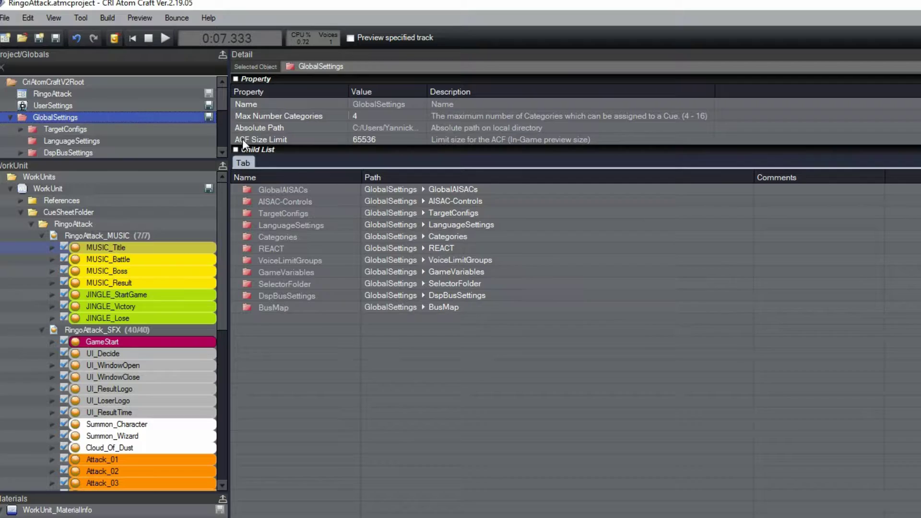
click(384, 139)
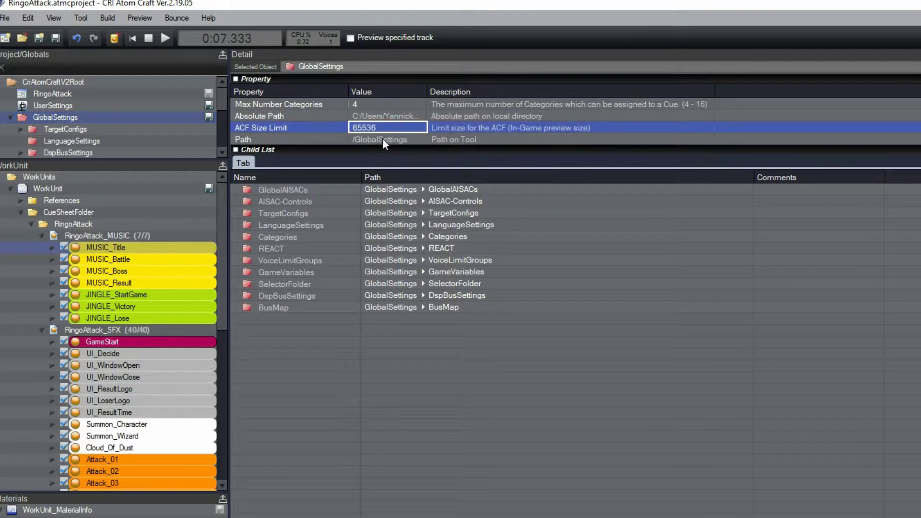
double_click(381, 128)
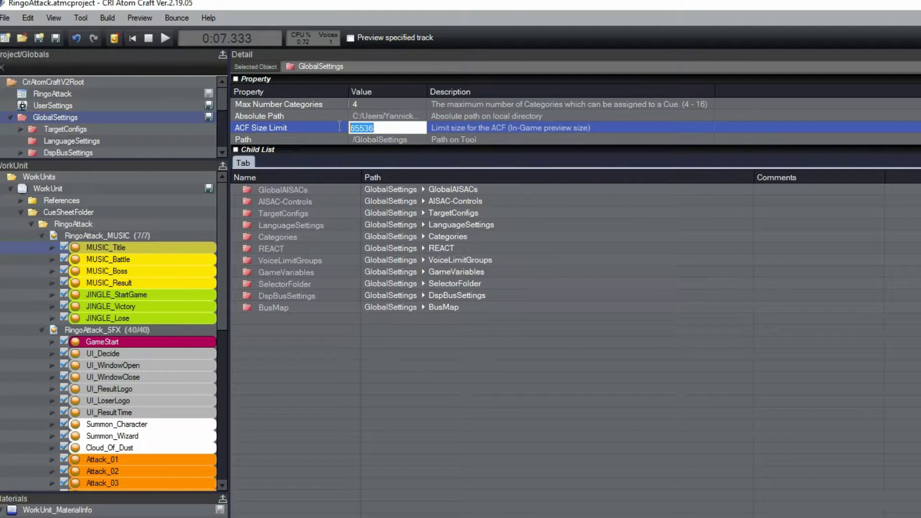
text(67584)
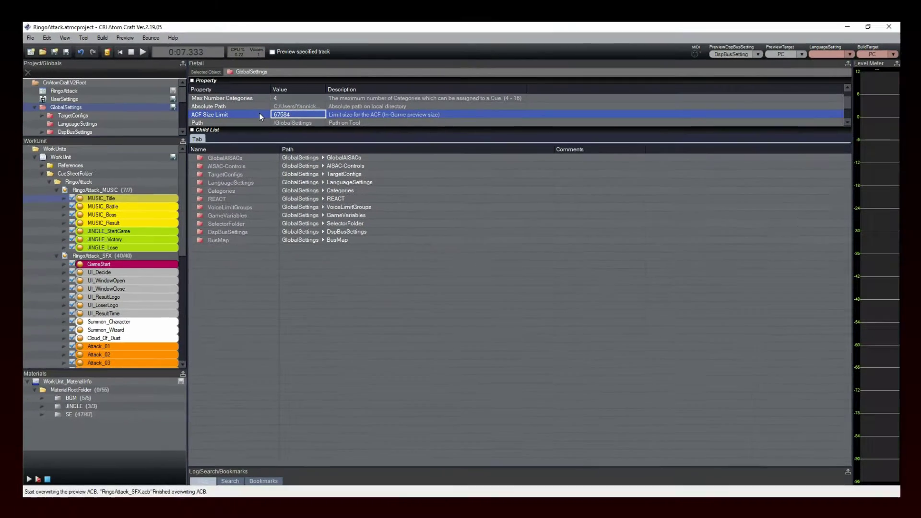
Enter 8888608 as RingoAttack_SFX's In-Game CueSheet Limit, which then reads 8888320.
click(85, 183)
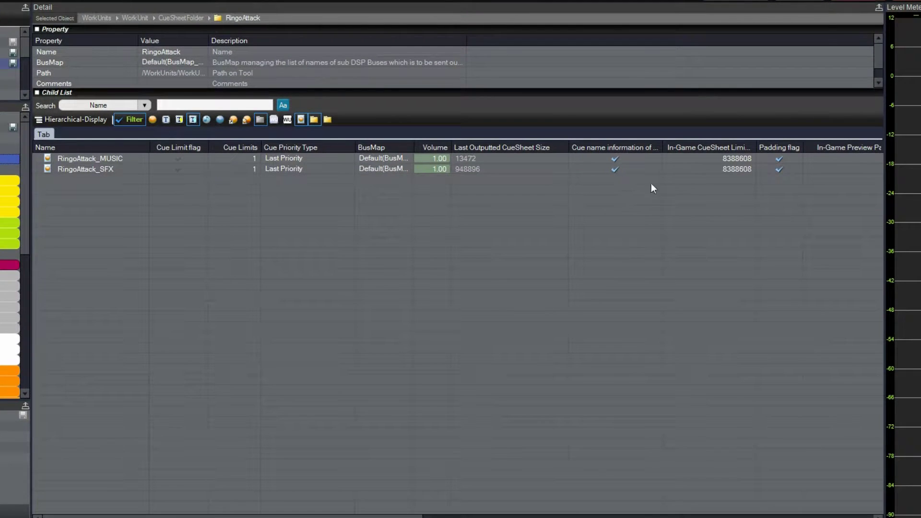
double_click(702, 169)
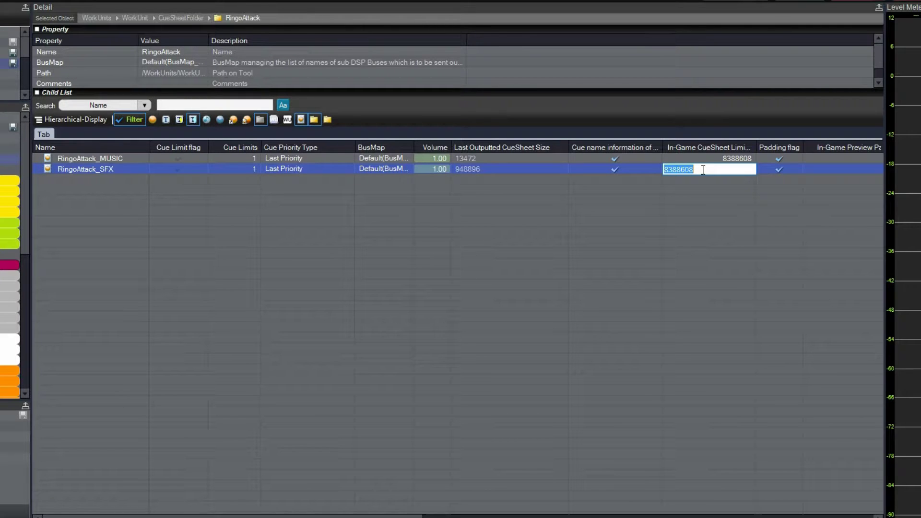
text(8888608)
key(Return)
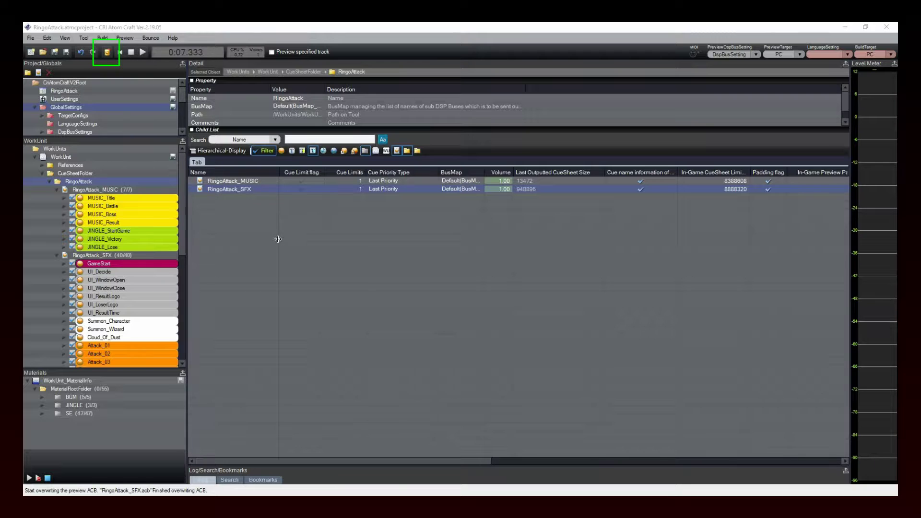
Build RingoAttack_MUSIC and RingoAttack_SFX for PC with the In-Game Preview Binary option checked.
click(107, 52)
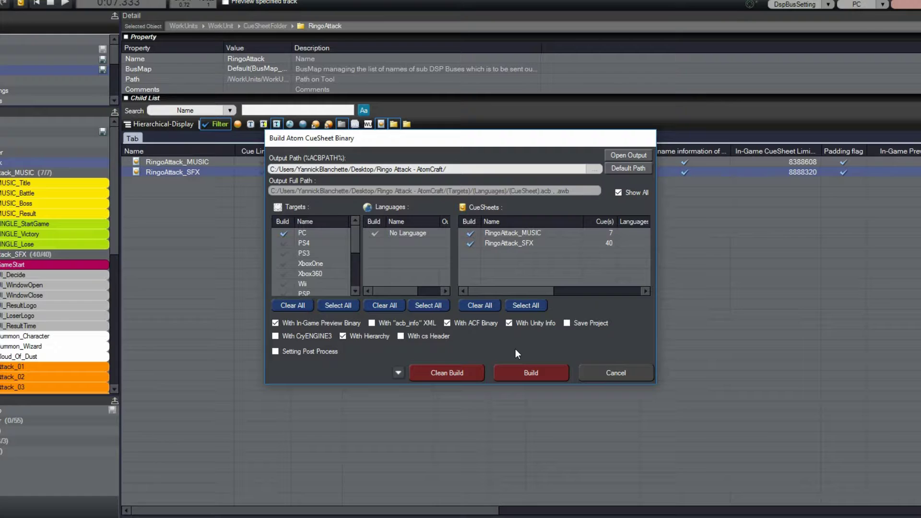
click(530, 374)
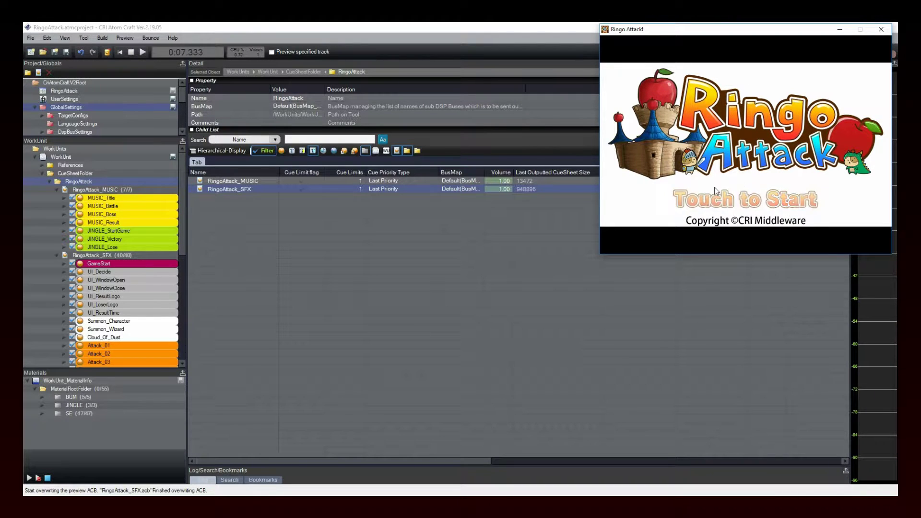
Start In-Game Preview so RingoAttack.acf and both cue sheets connect, and move the dialog aside.
click(134, 41)
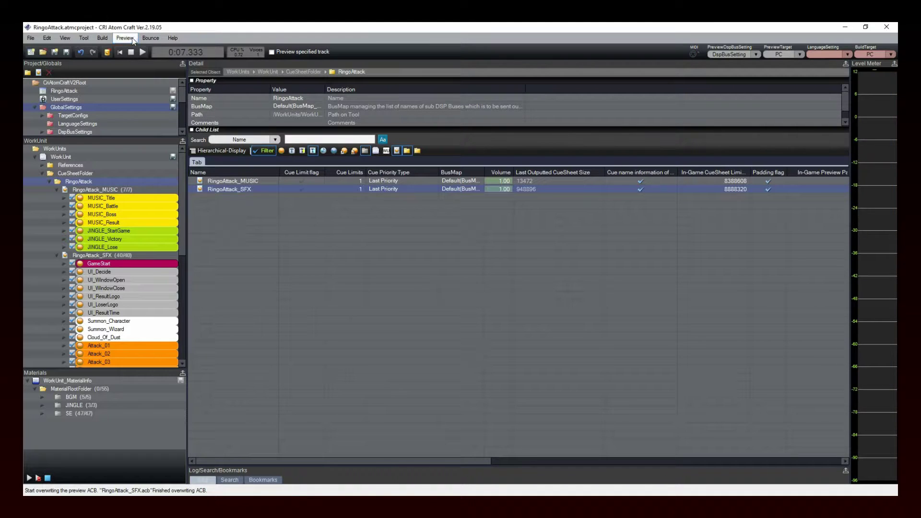
click(134, 41)
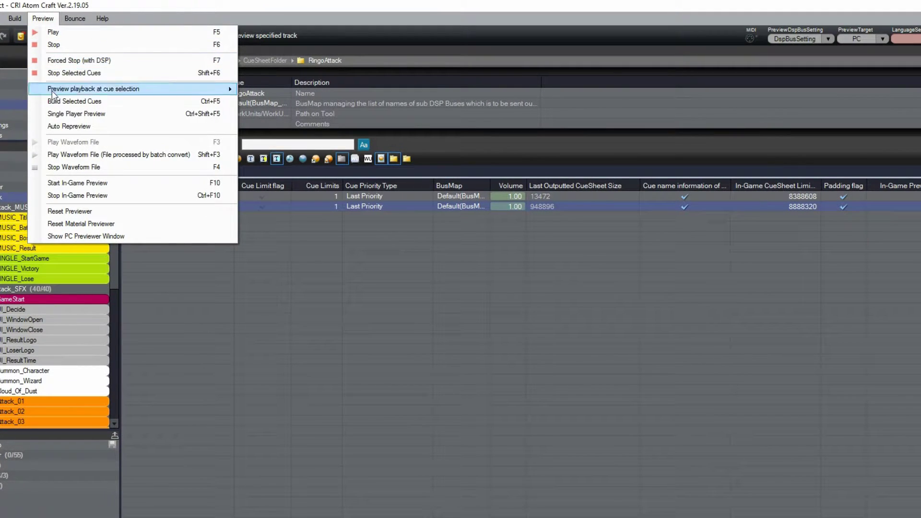
click(58, 183)
drag(269, 206, 328, 295)
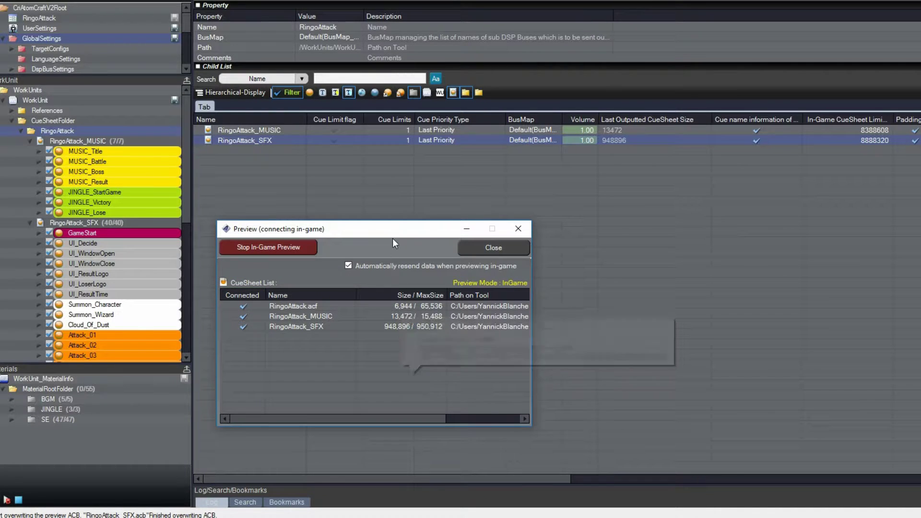
Move the Preview dialog lower and show MUSIC_Battle's two territory music tracks on the Time Line.
drag(392, 228, 371, 278)
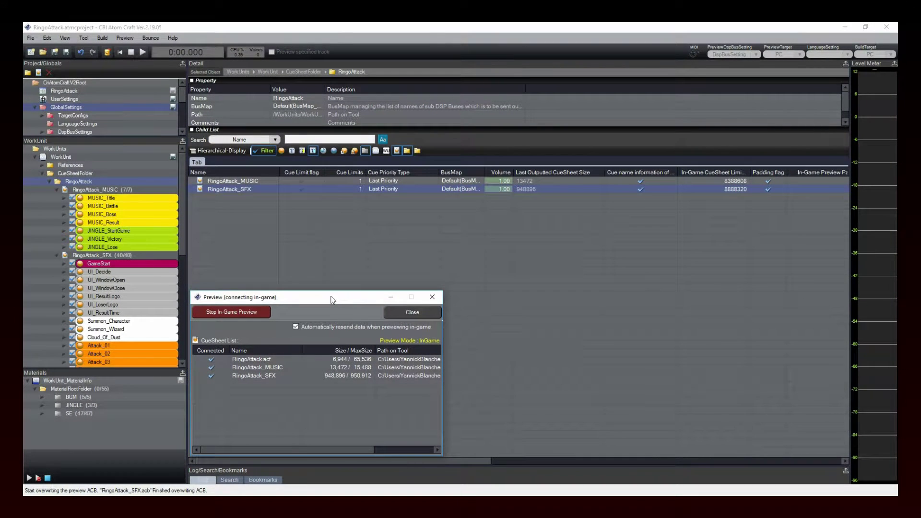
click(111, 206)
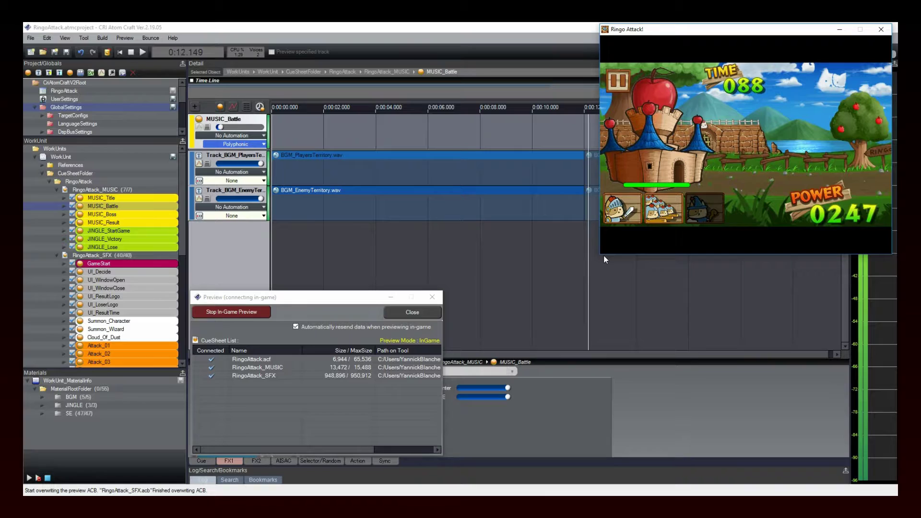
Open the Voice_01 cue's timeline in the WorkUnit tree.
click(599, 257)
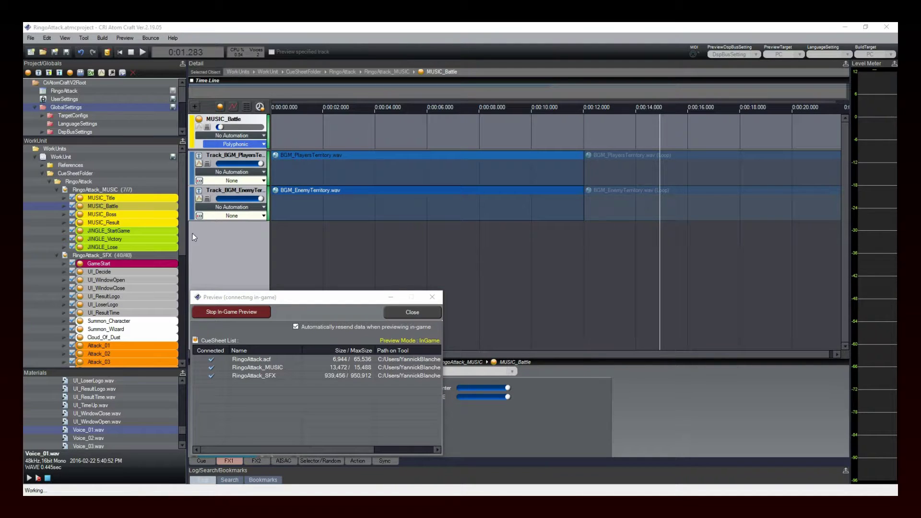
scroll(182, 254, down, 3)
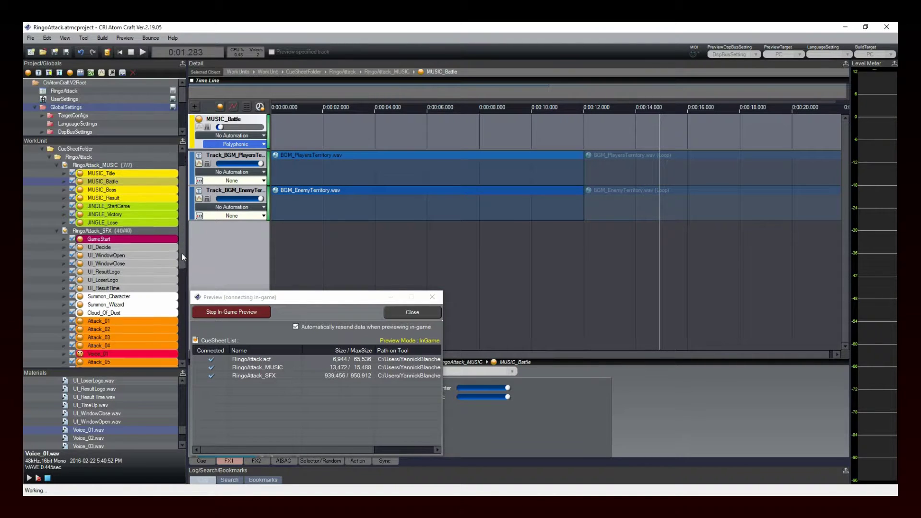
click(124, 341)
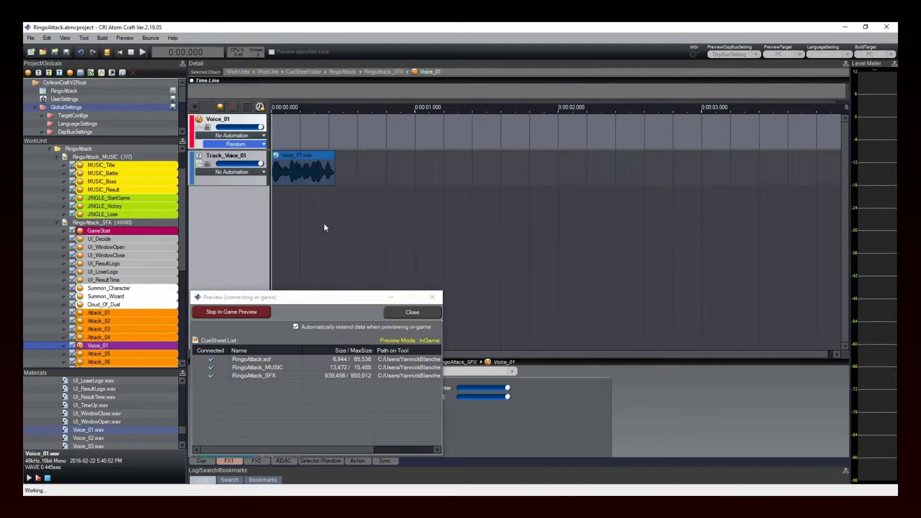
key(alt+Tab)
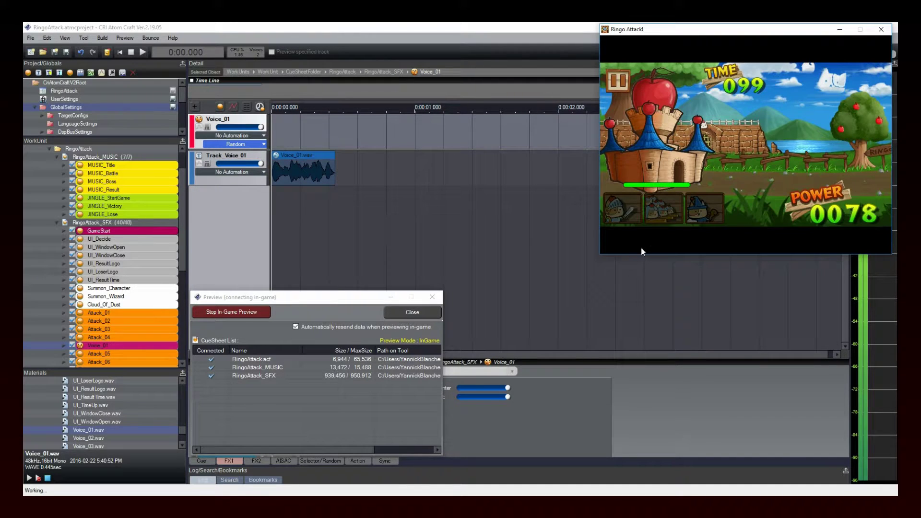
Replace the Voice_01.wav clip on Track_Voice_01 with Siren.wav from Materials.
click(565, 220)
click(311, 172)
key(Delete)
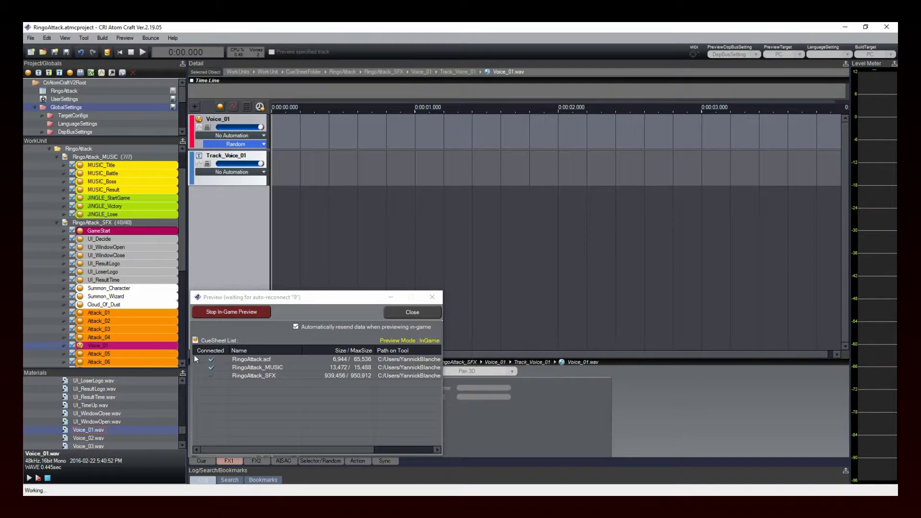
scroll(146, 408, up, 1)
scroll(146, 408, up, 3)
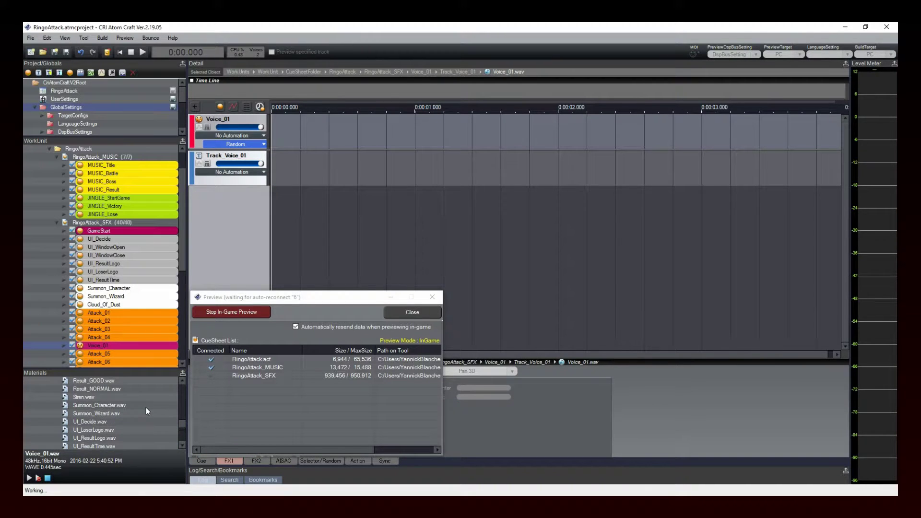
click(74, 398)
drag(75, 398, 299, 166)
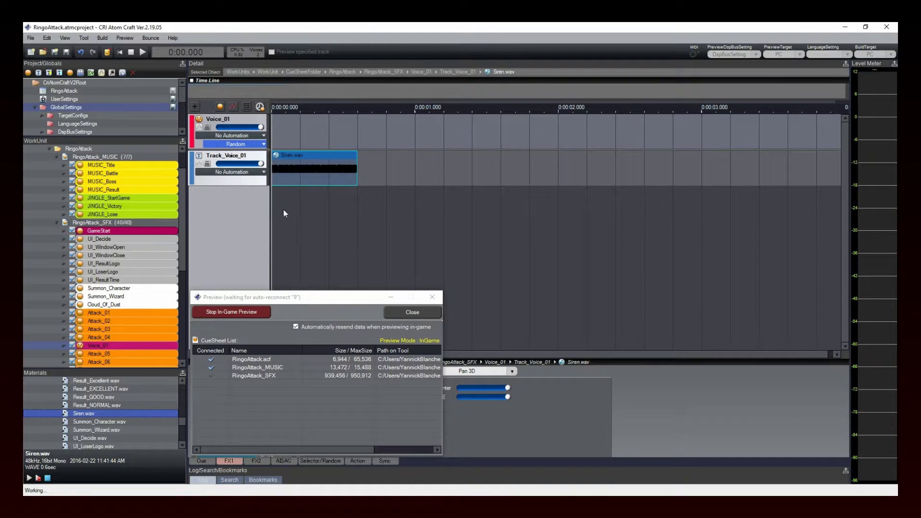
Resend RingoAttack_SFX to the game and summon a knight to hear the siren.
click(212, 377)
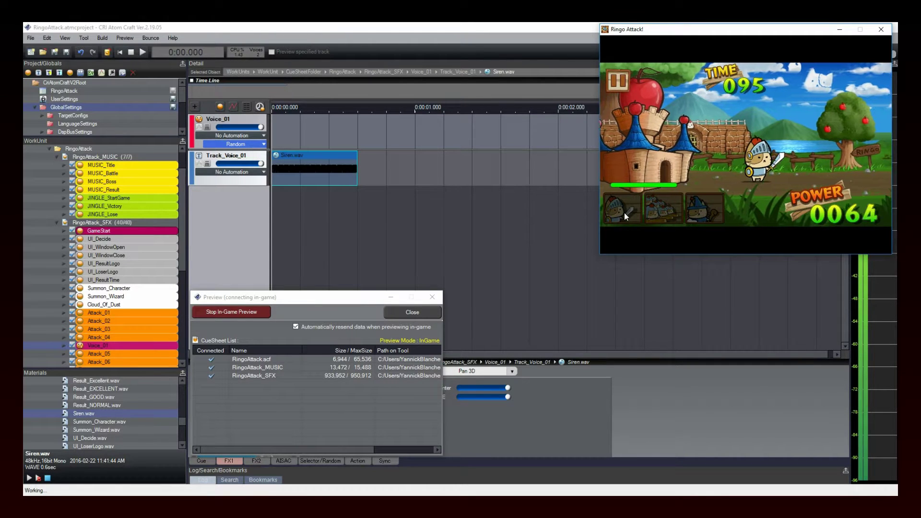
click(624, 213)
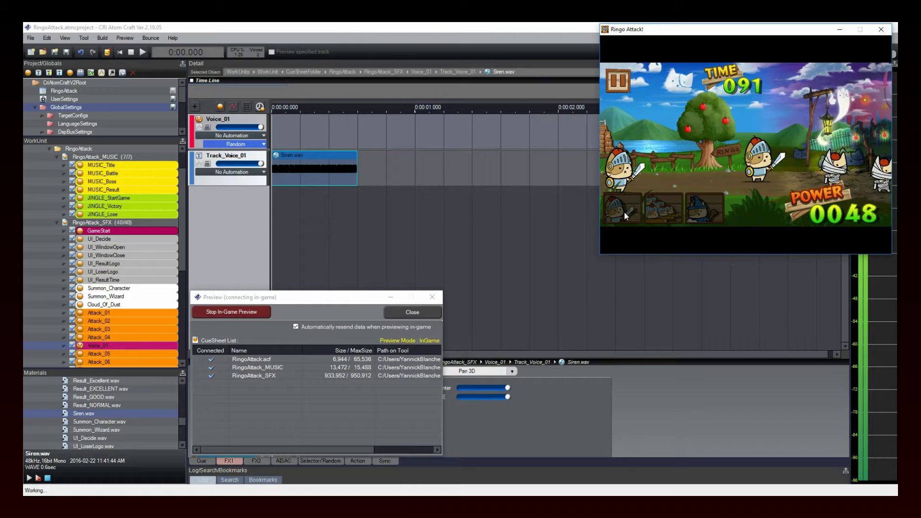
click(543, 212)
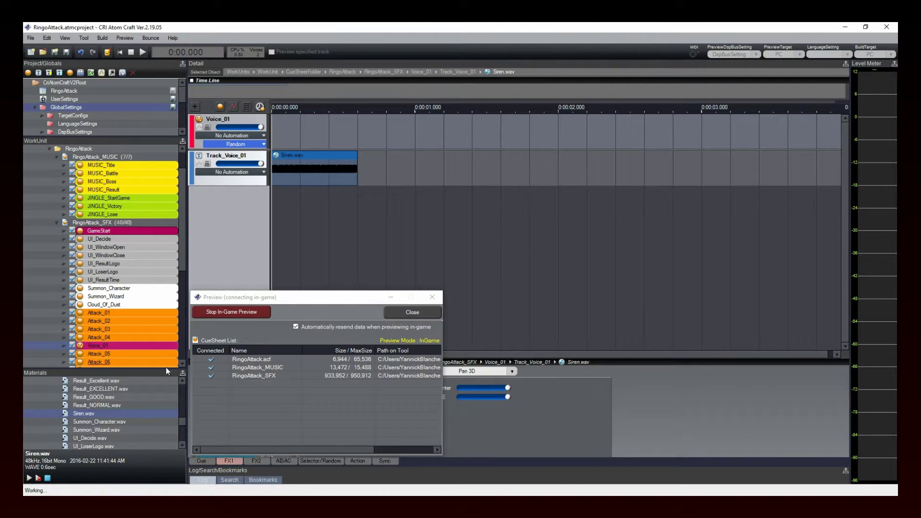
Drag Result_Excellent.wav through Result_NORMAL.wav onto the Voice_01 timeline as new tracks.
click(110, 385)
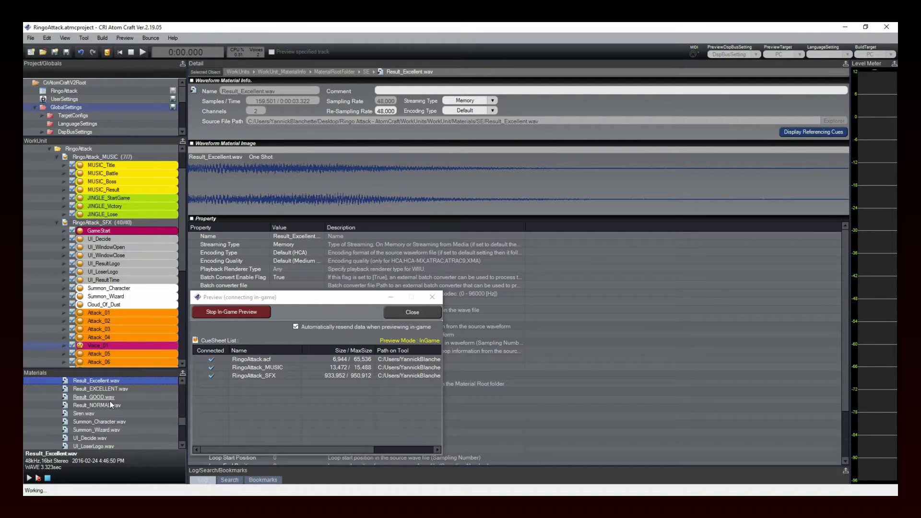
shift+click(110, 405)
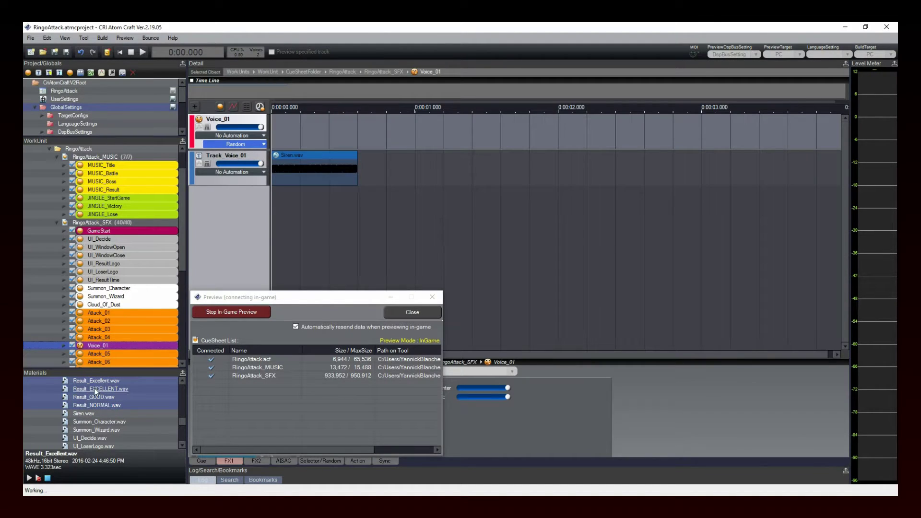
drag(94, 388, 374, 193)
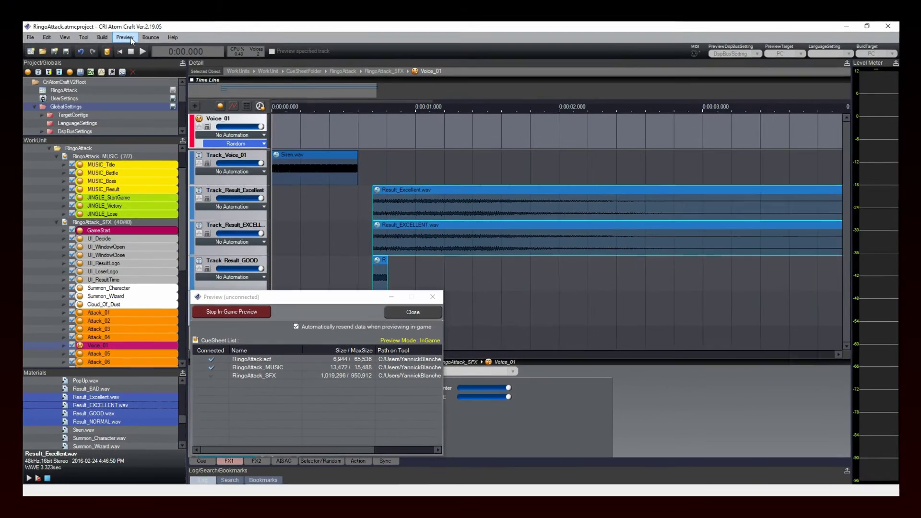
Stop In-Game Preview, returning the preview window to Normal mode with an empty cue sheet list.
click(129, 39)
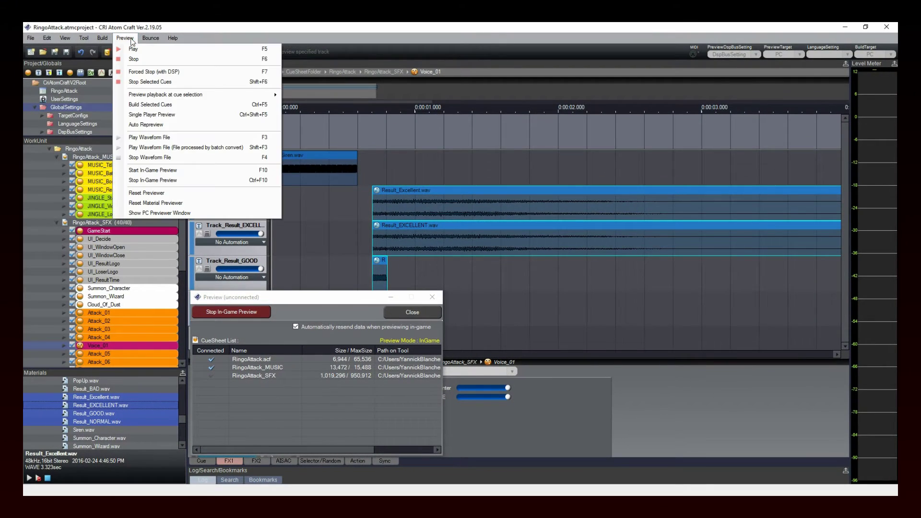
click(159, 180)
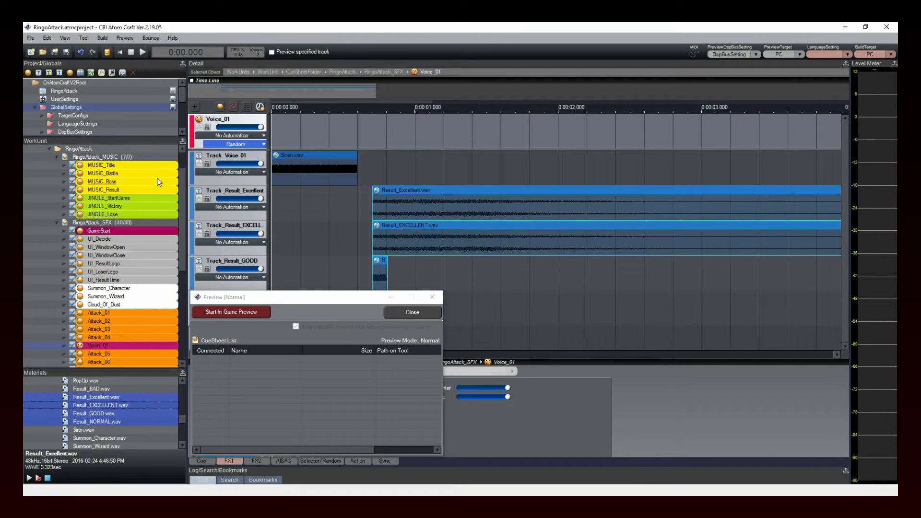